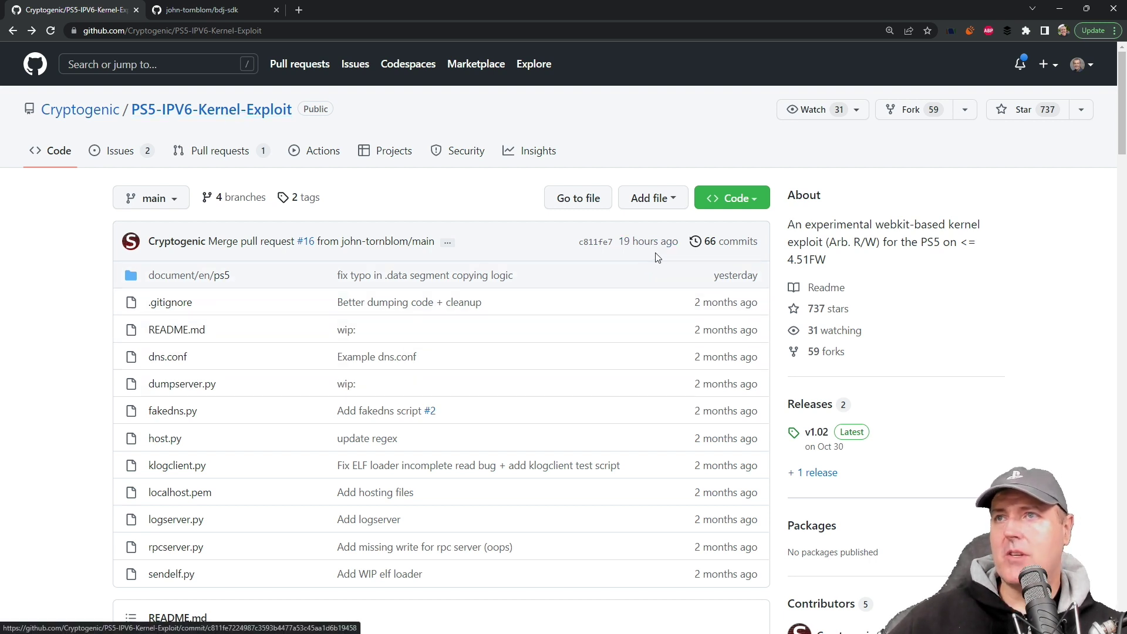
Review the PS5-IPV6-Kernel-Exploit commit history, then switch to the bdj-sdk repository.
click(738, 246)
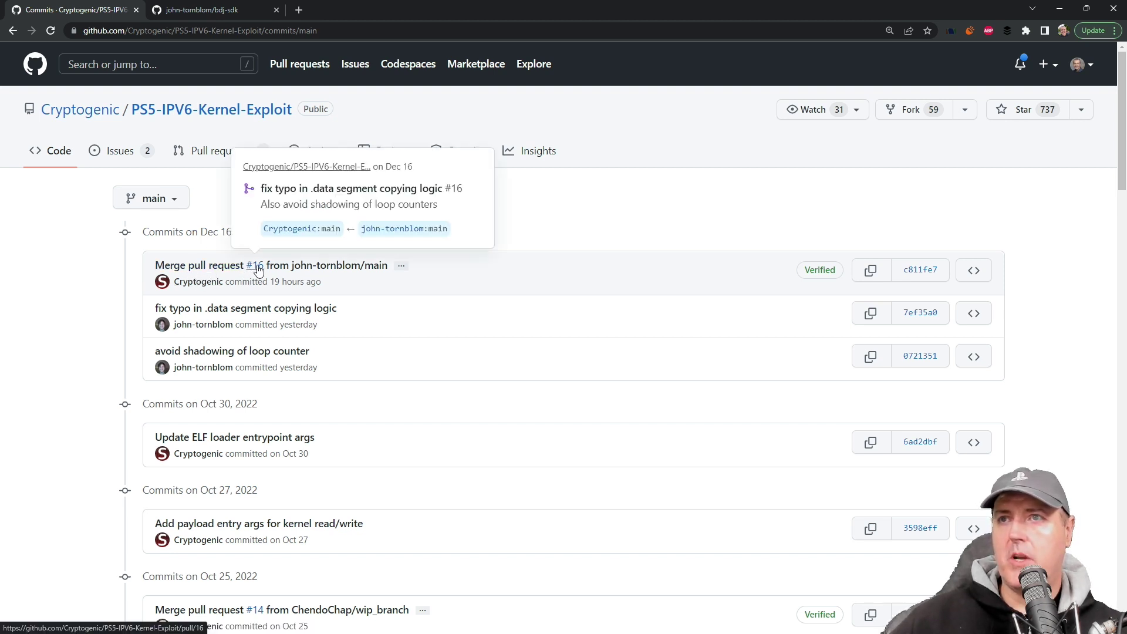
mouse_move(259, 269)
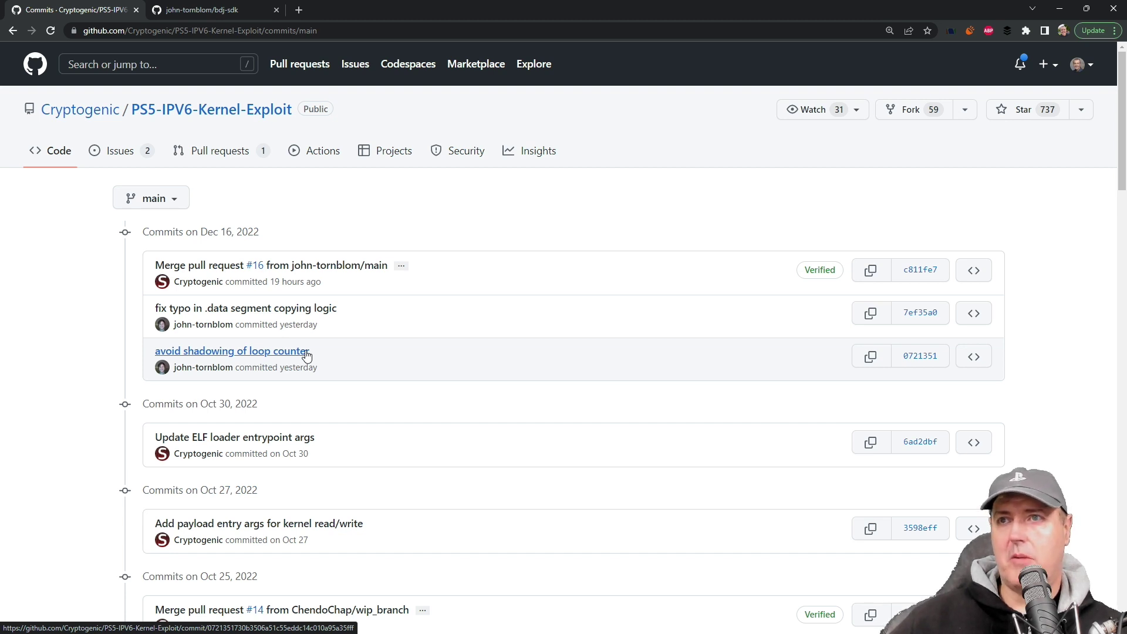
key(alt+Left)
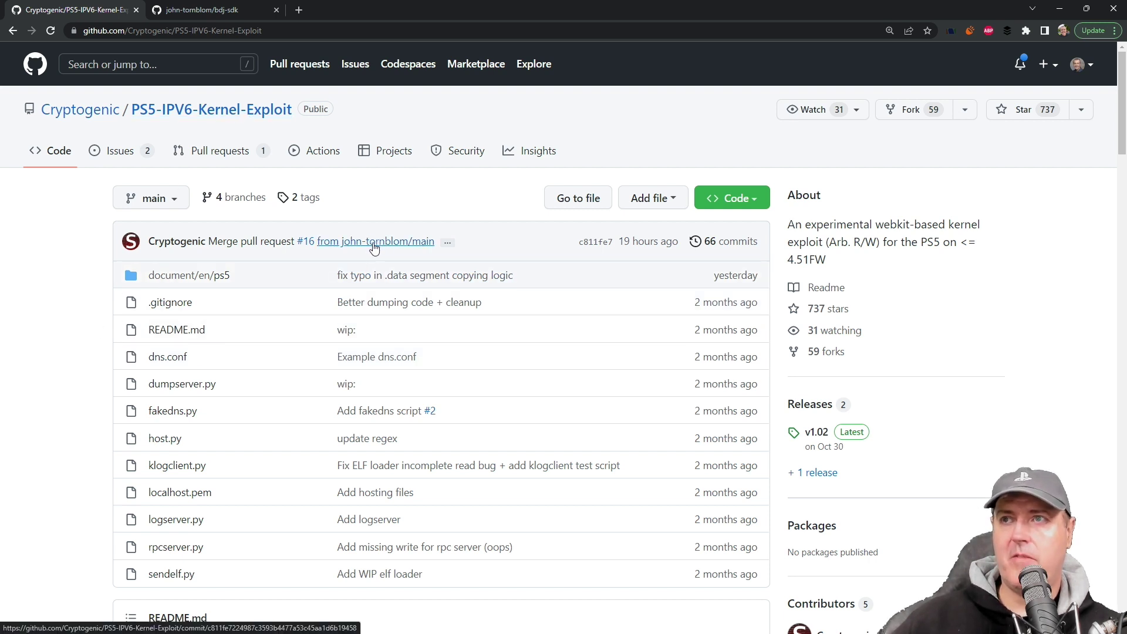
key(ctrl+Tab)
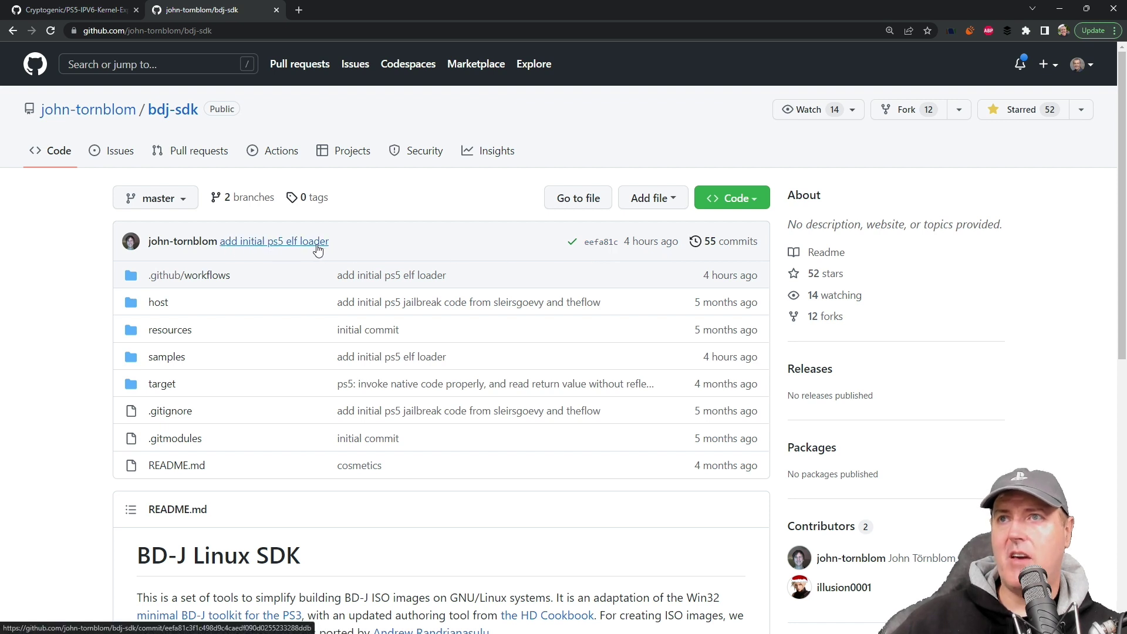
Open the bdj-sdk master branch's 55-commit history.
click(729, 246)
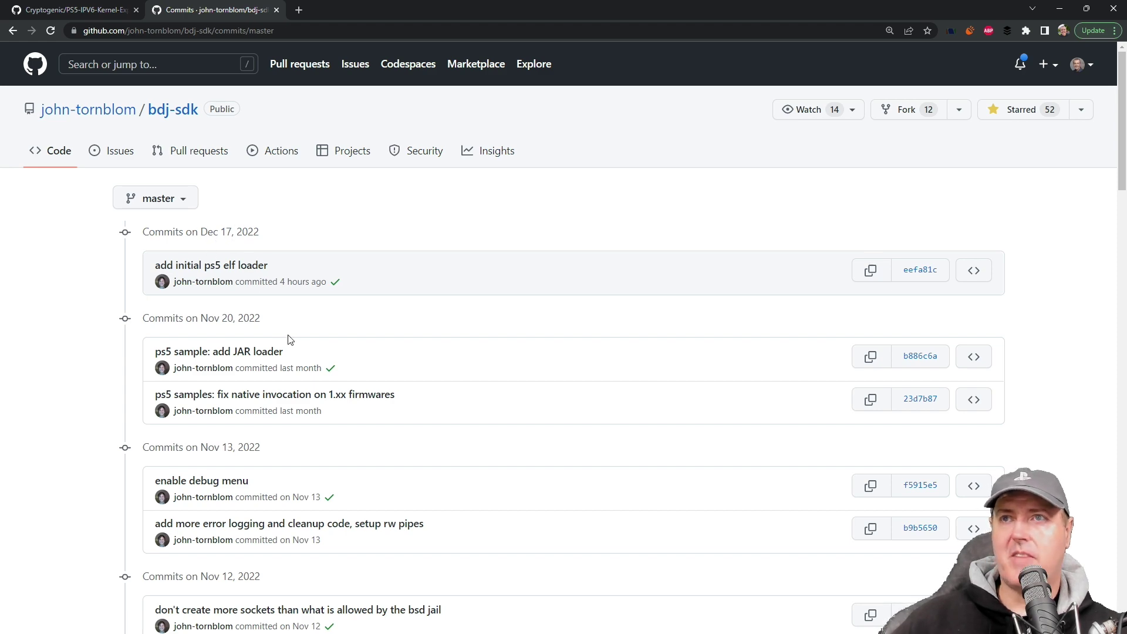
Open the 'add initial ps5 elf loader' commit and scroll through its diff.
click(264, 267)
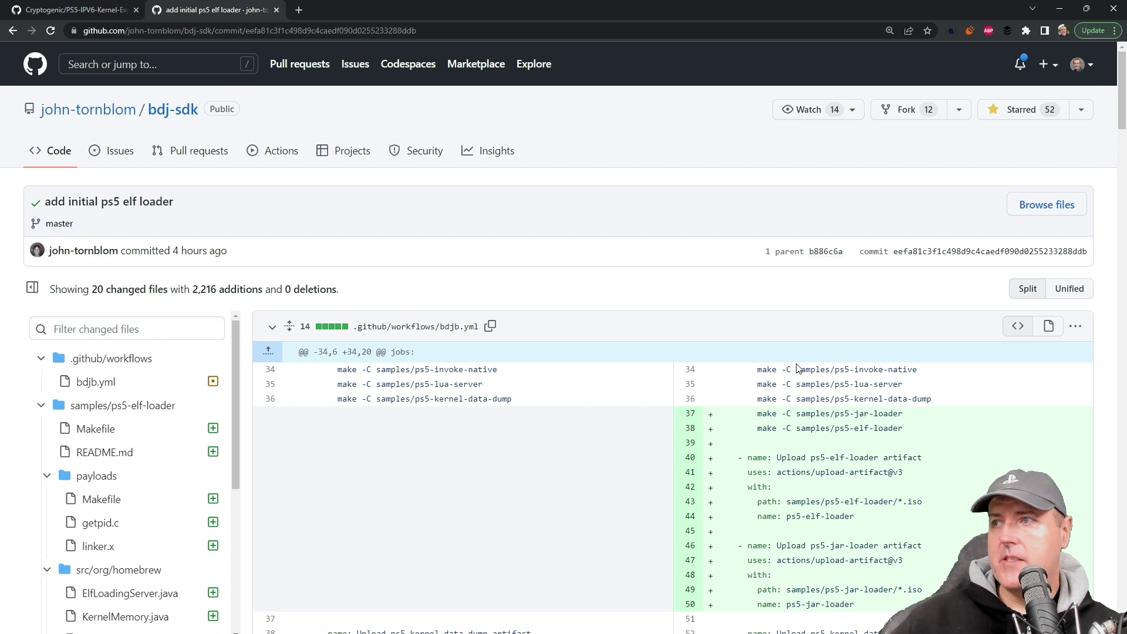
scroll(790, 368, down, 3)
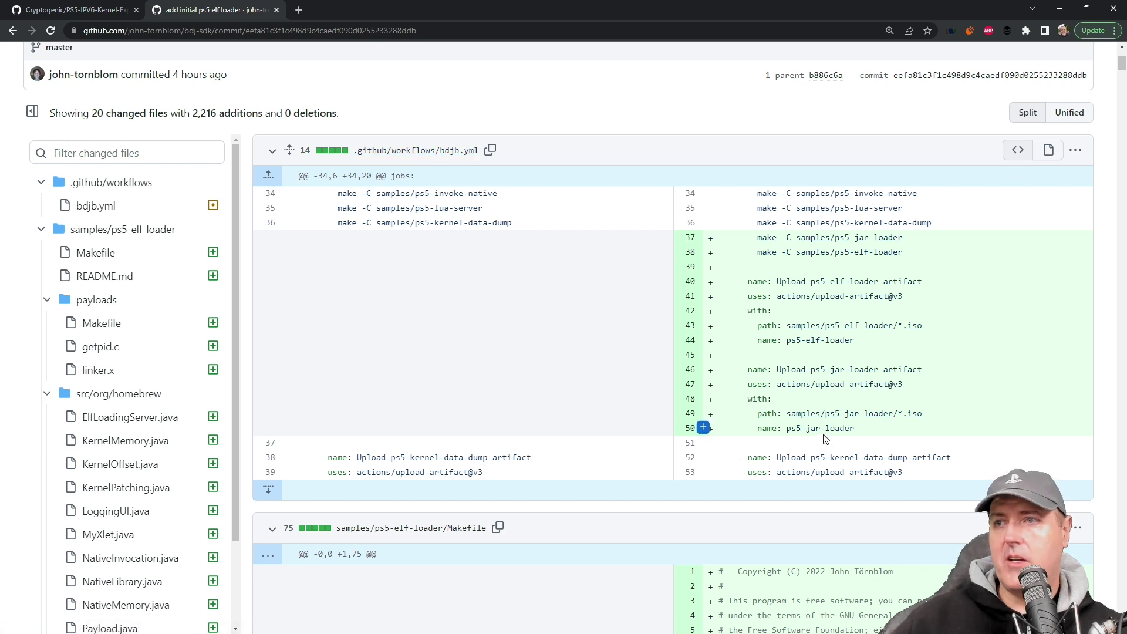
scroll(692, 426, down, 5)
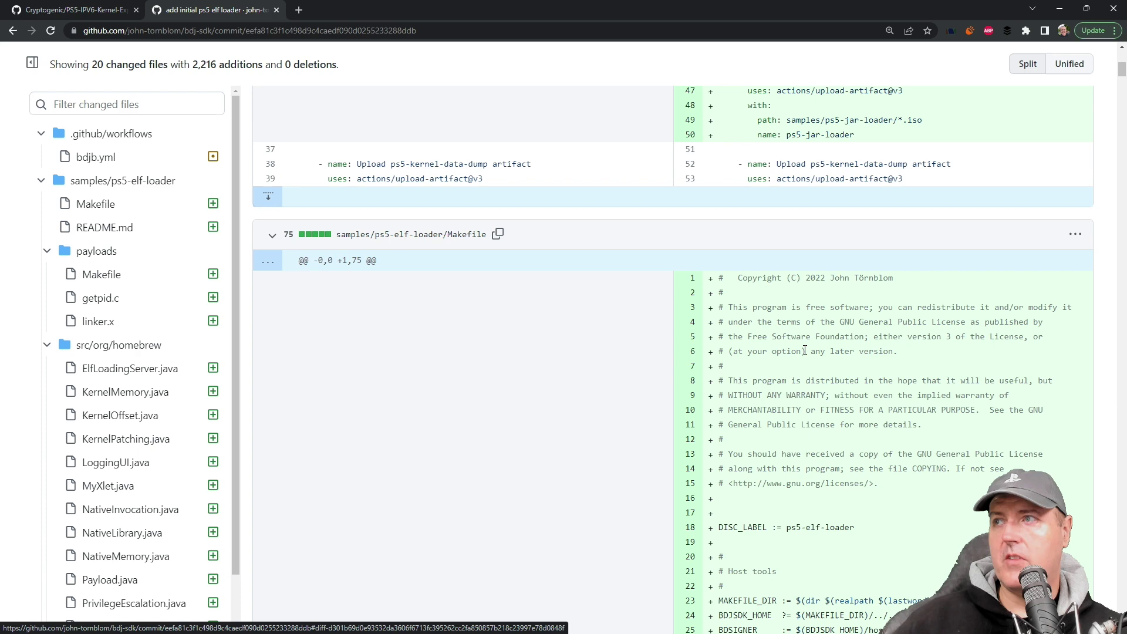
scroll(812, 439, down, 14)
scroll(804, 437, down, 7)
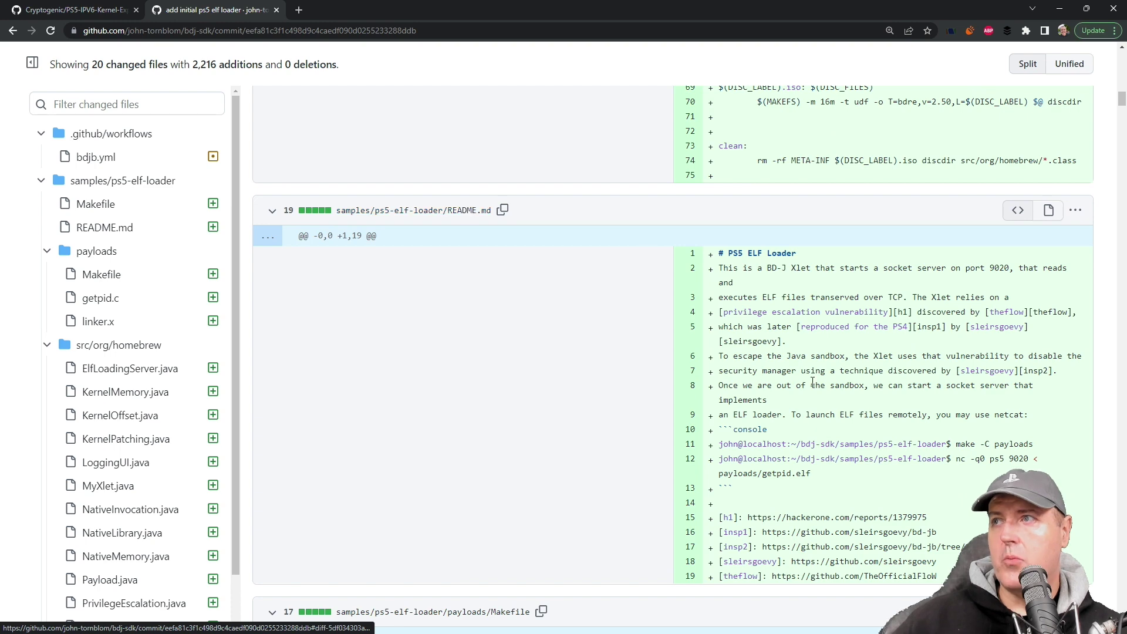
scroll(784, 387, down, 8)
scroll(780, 389, down, 4)
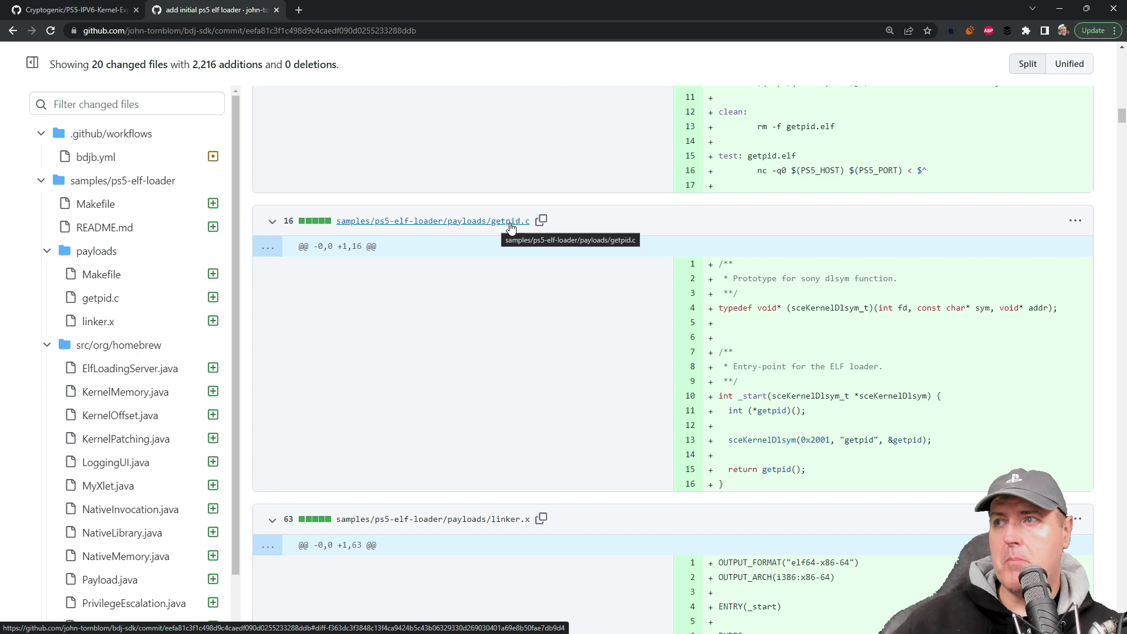
scroll(785, 394, down, 18)
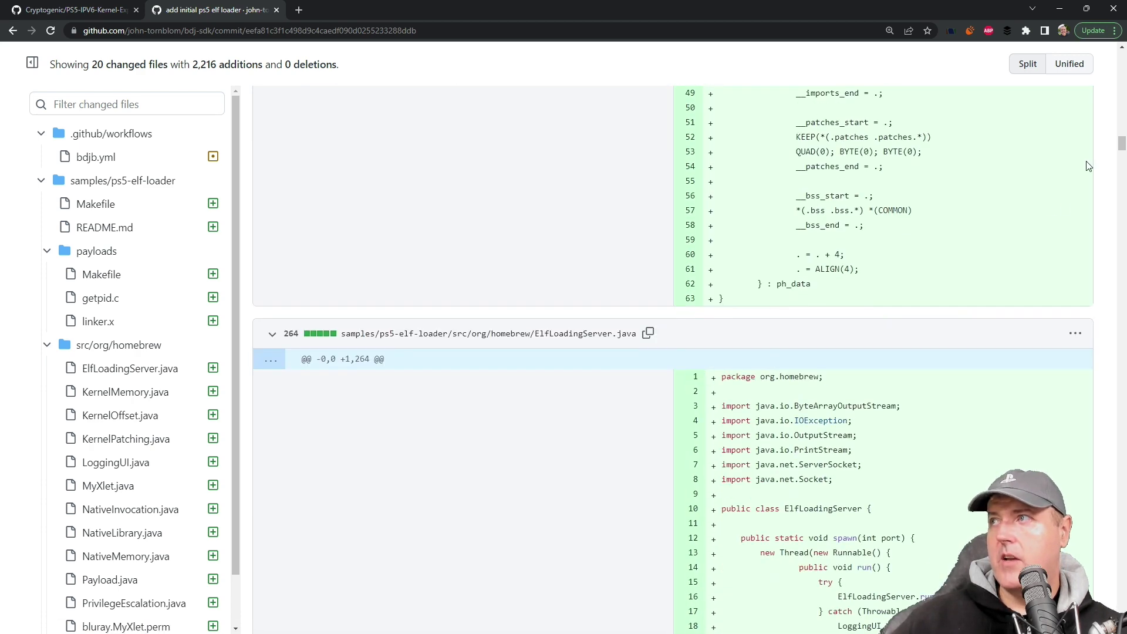
Jump to the samples/ps5-elf-loader Makefile changes in the commit.
drag(1121, 146, 1121, 56)
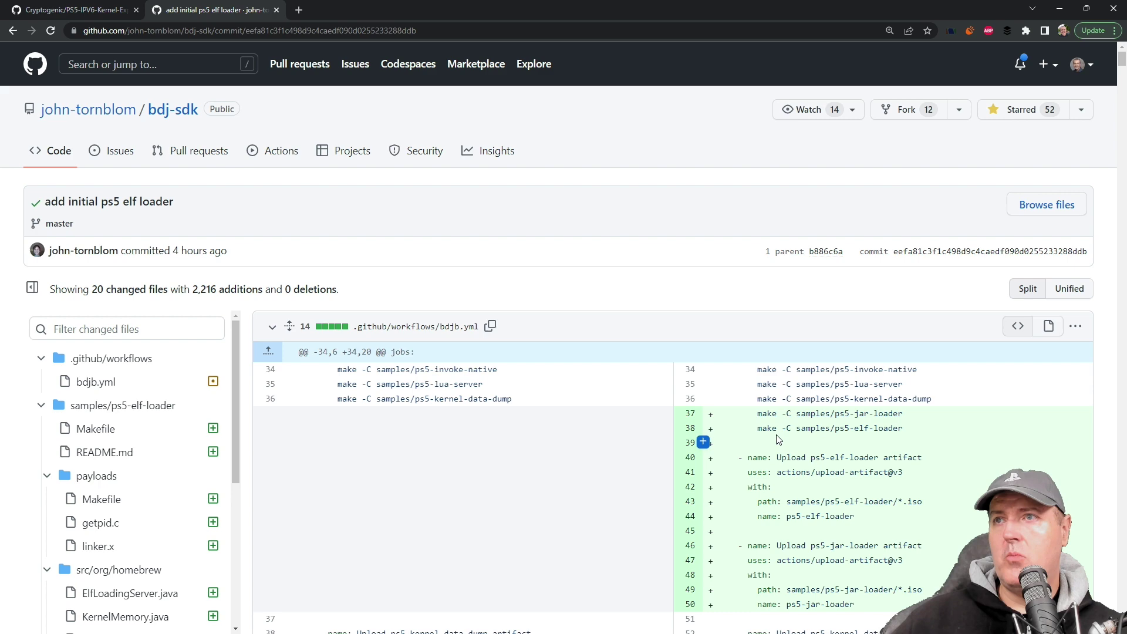
scroll(760, 420, down, 3)
scroll(760, 420, down, 3)
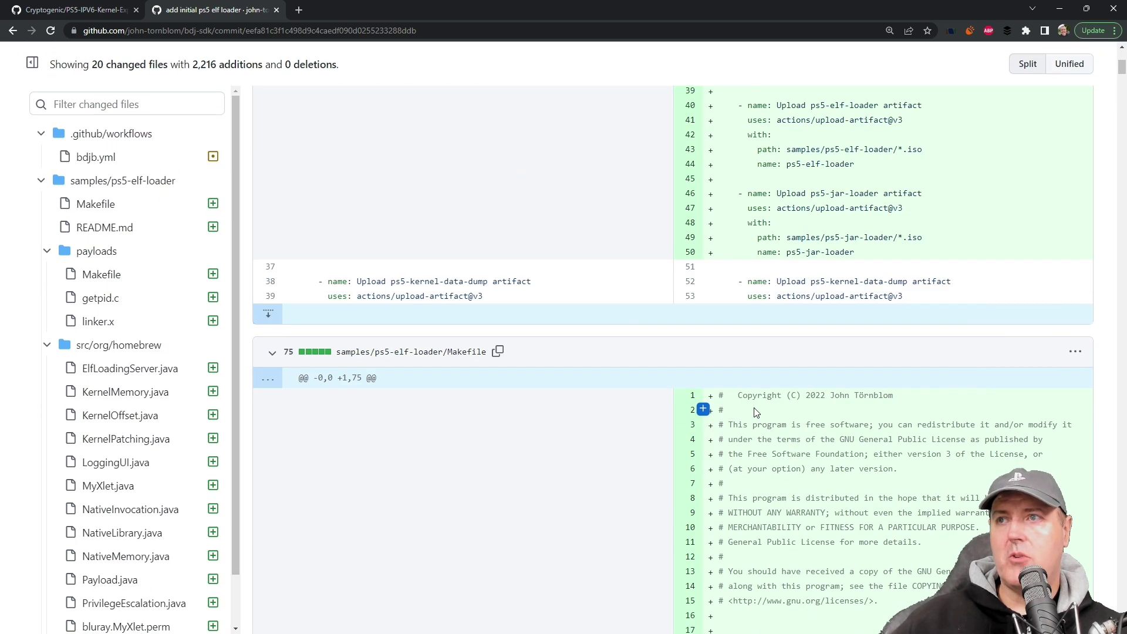
click(397, 358)
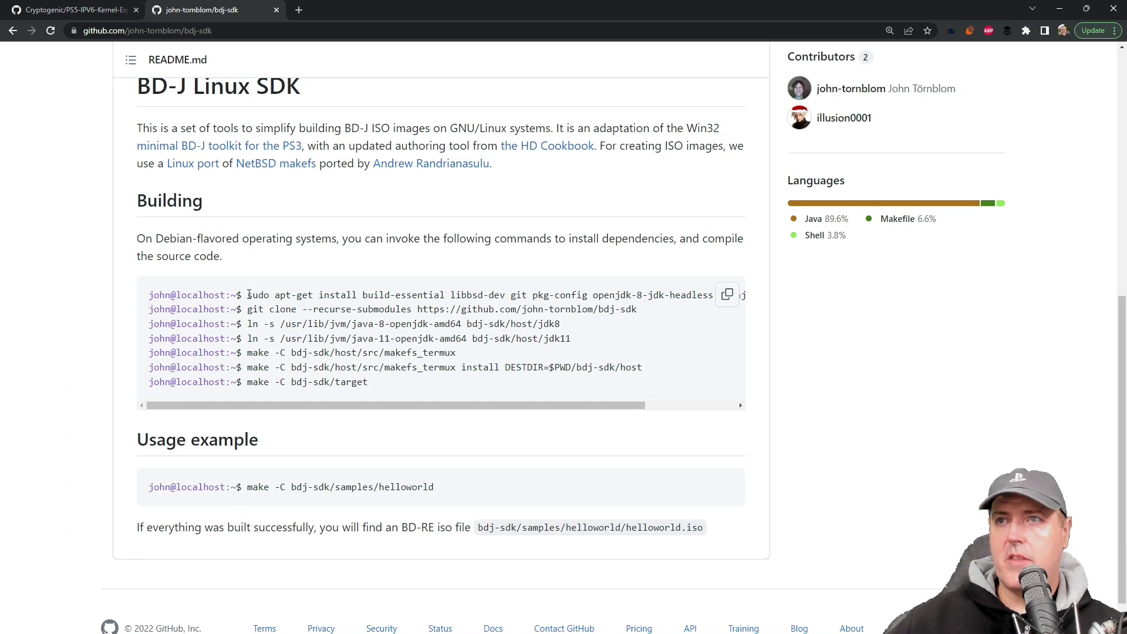
Highlight the README's seven Building commands and the helloworld make usage command, then scroll back up.
drag(249, 294, 256, 426)
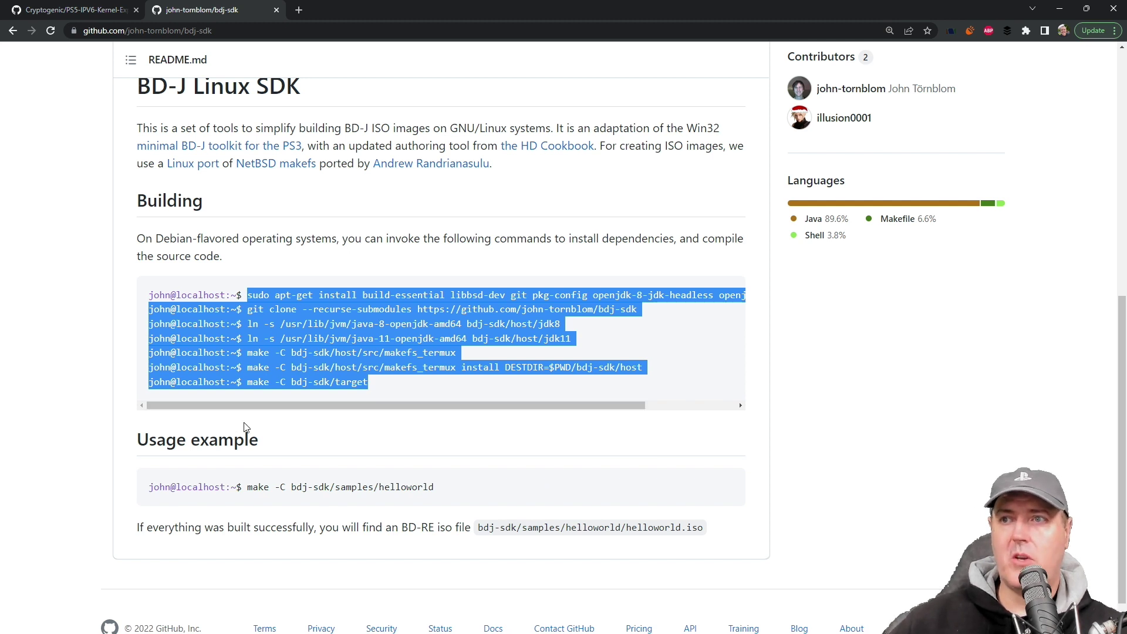
mouse_move(364, 339)
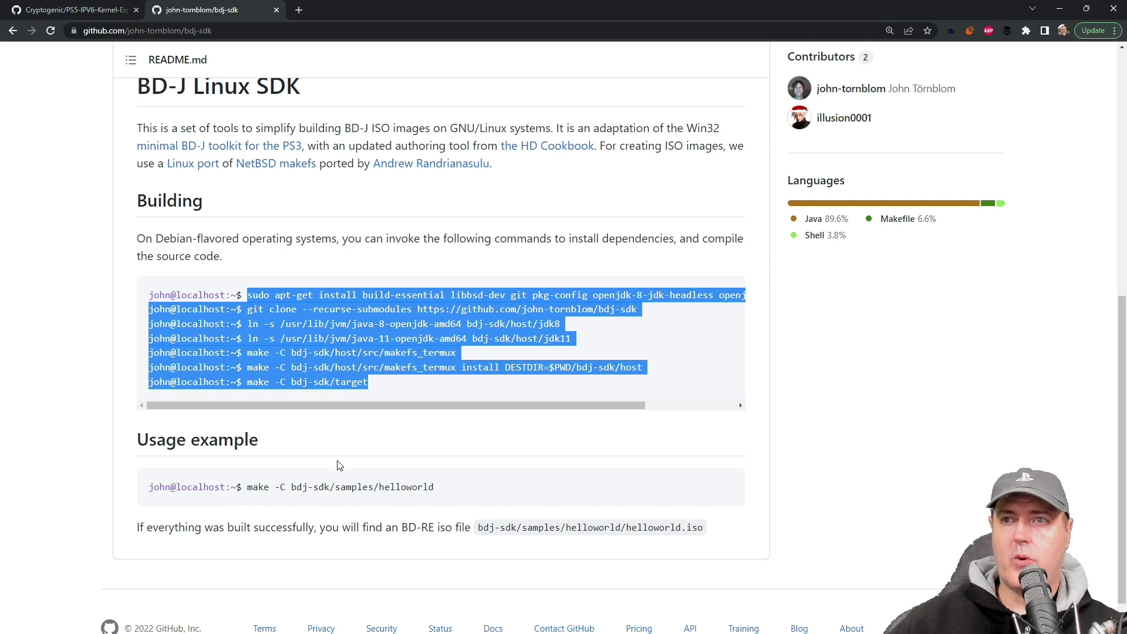
mouse_move(341, 470)
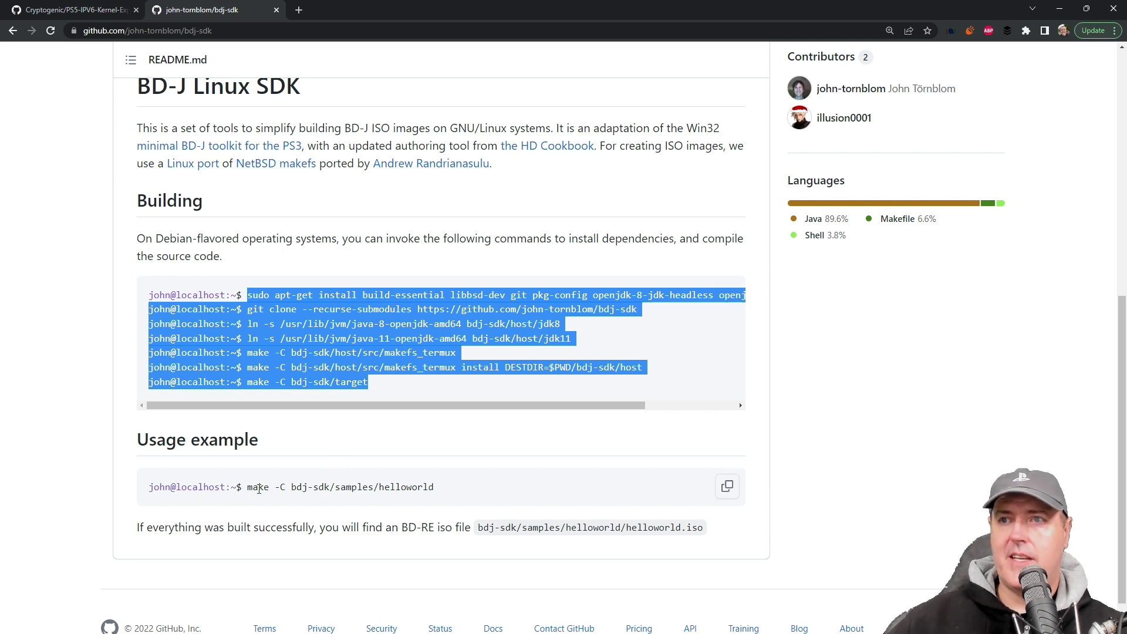
drag(247, 488, 435, 488)
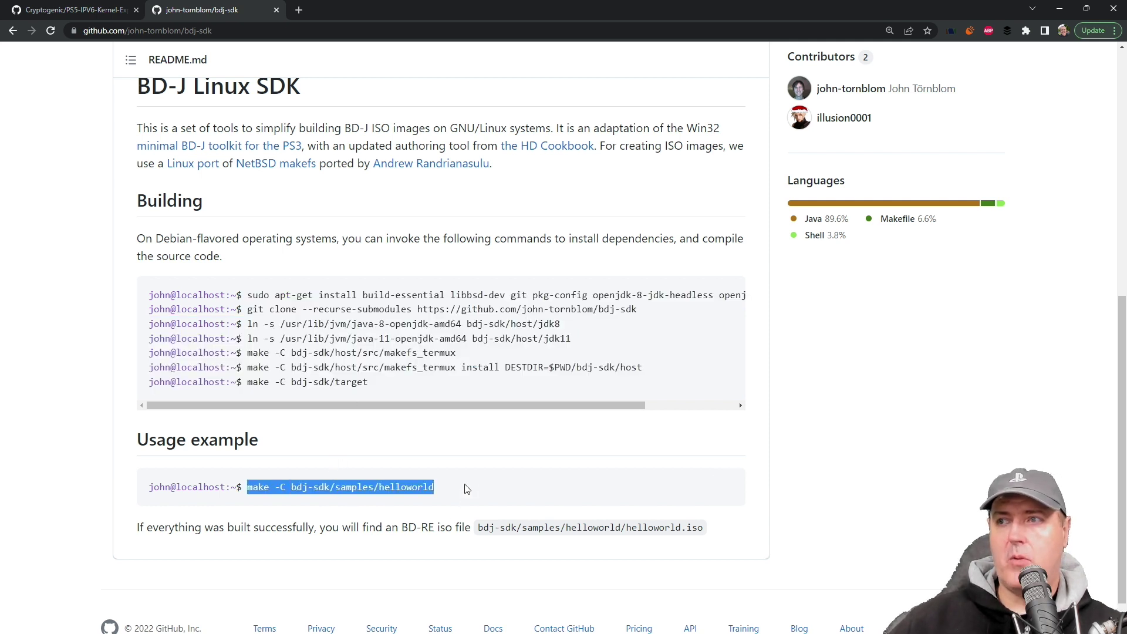
click(466, 489)
scroll(424, 519, up, 3)
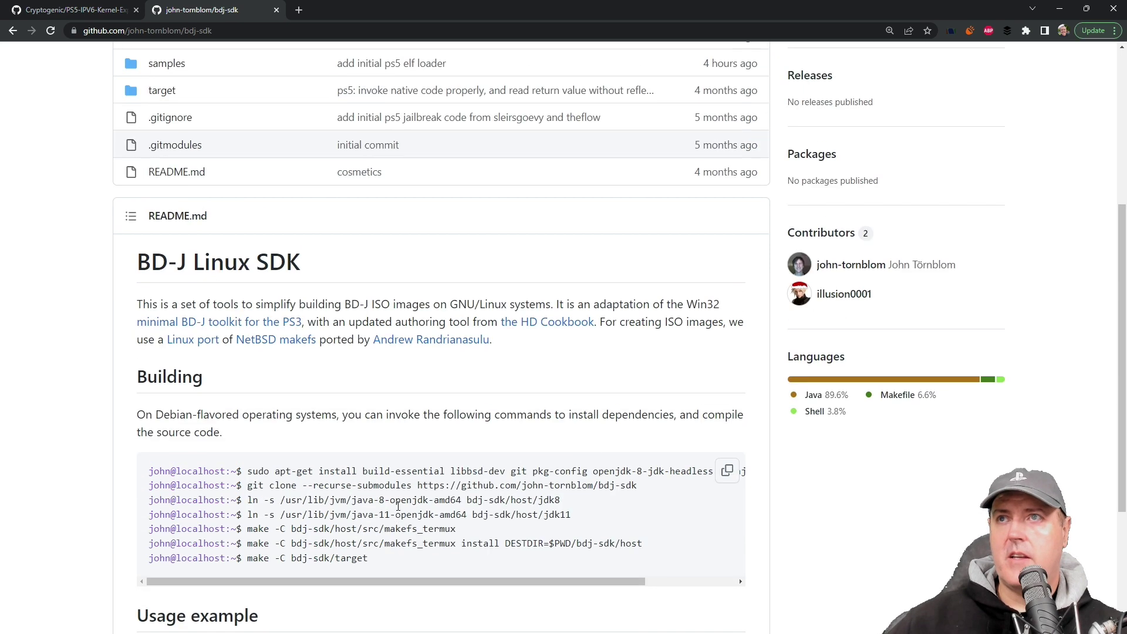
scroll(397, 510, up, 4)
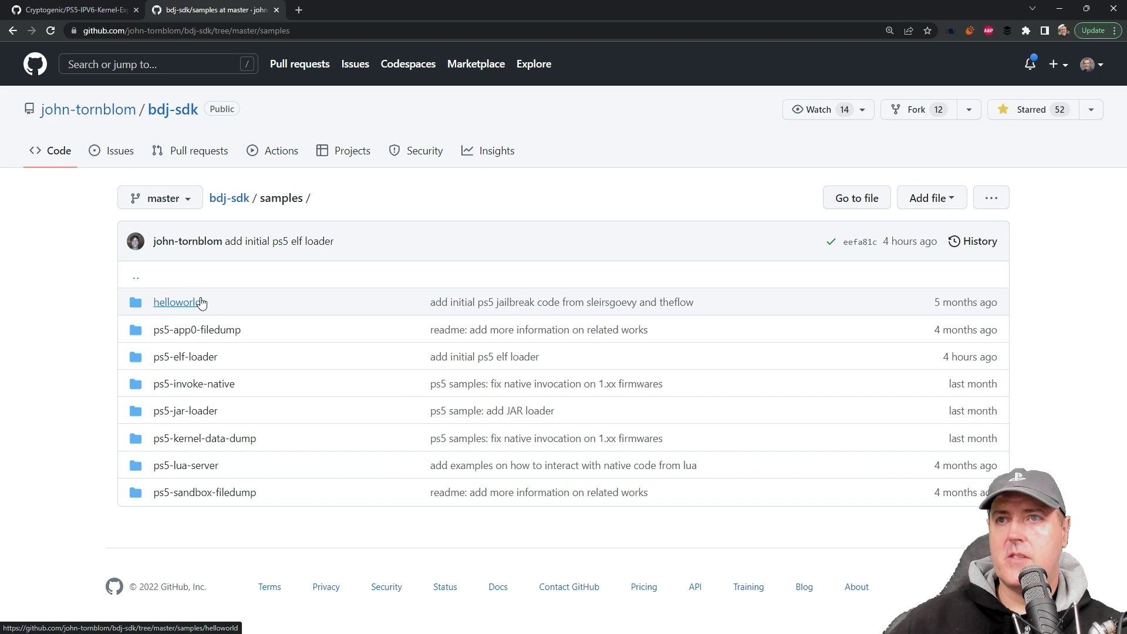
Open the ps5-elf-loader sample folder and copy 'make -C payloads' from its README.
click(188, 358)
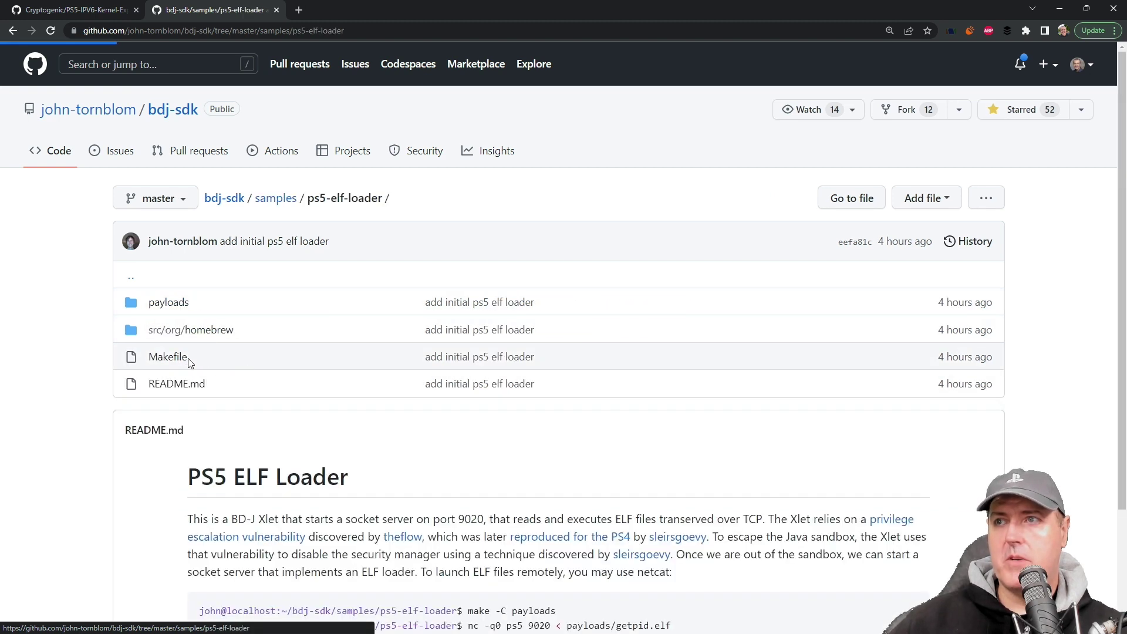
scroll(519, 506, down, 3)
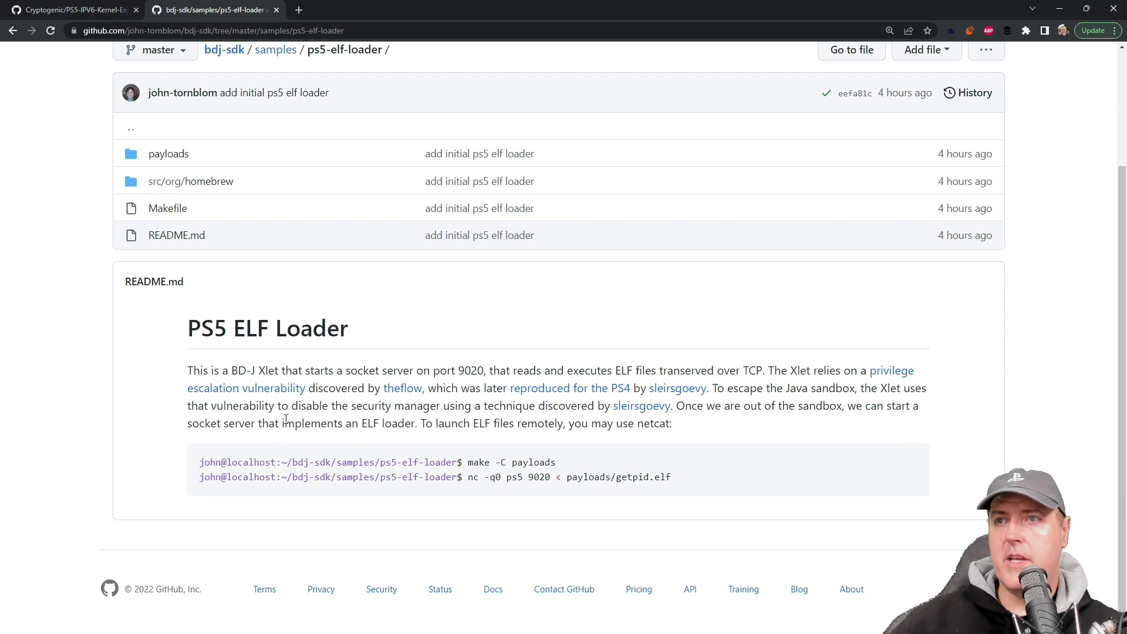
drag(380, 463, 567, 467)
right_click(555, 463)
click(555, 471)
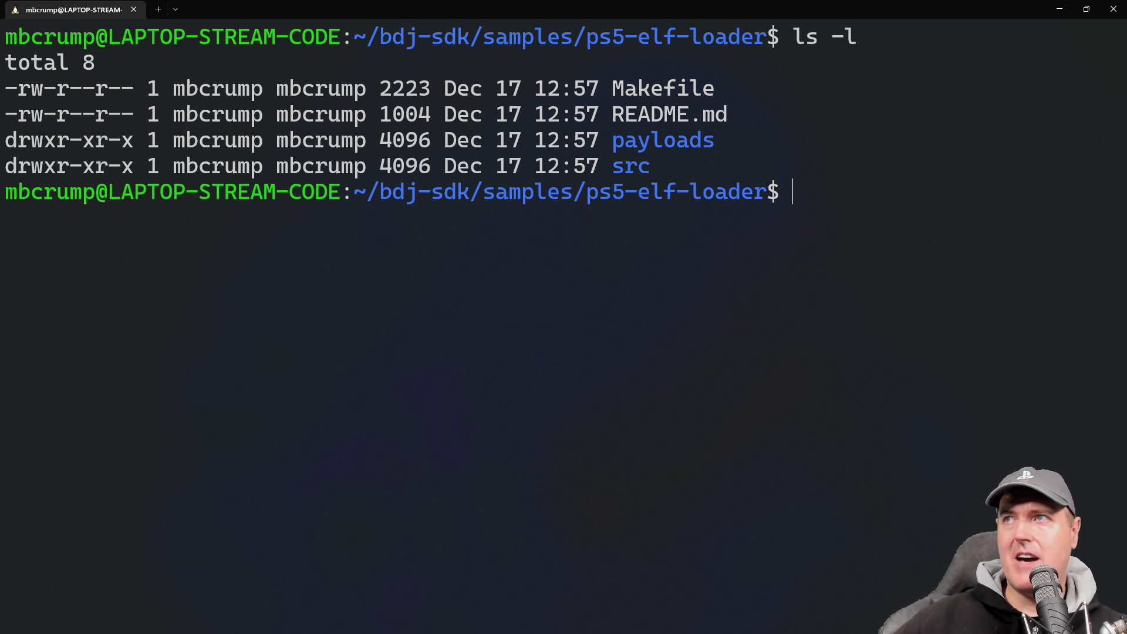
Run the pasted 'make -C payloads' and copy the resulting 'clang: Command not found' error.
key(ctrl+v)
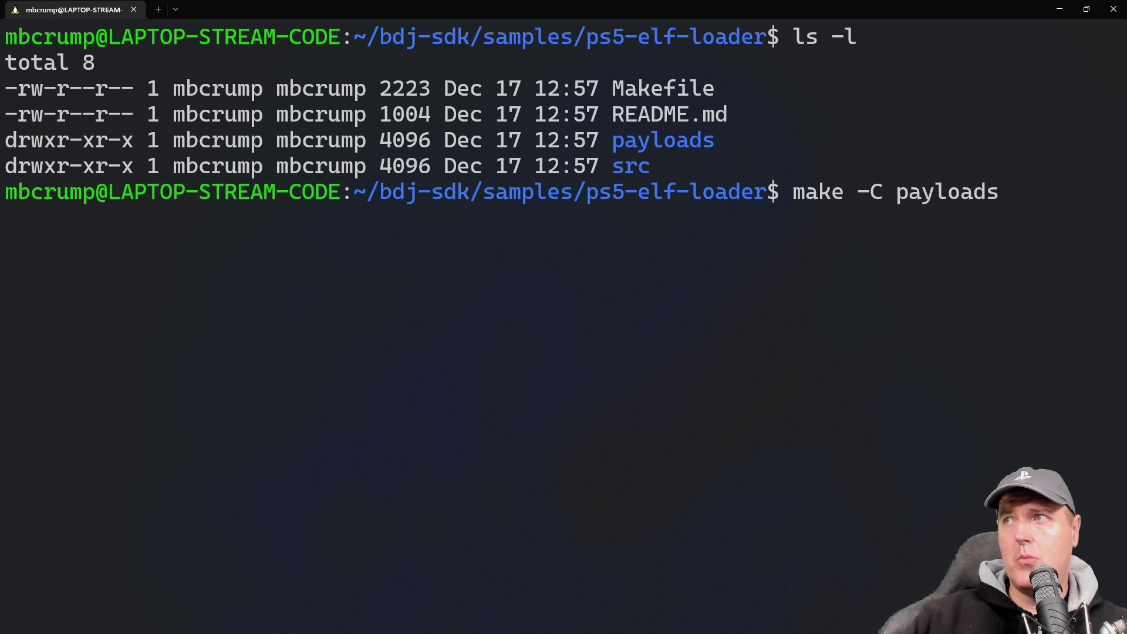
key(Return)
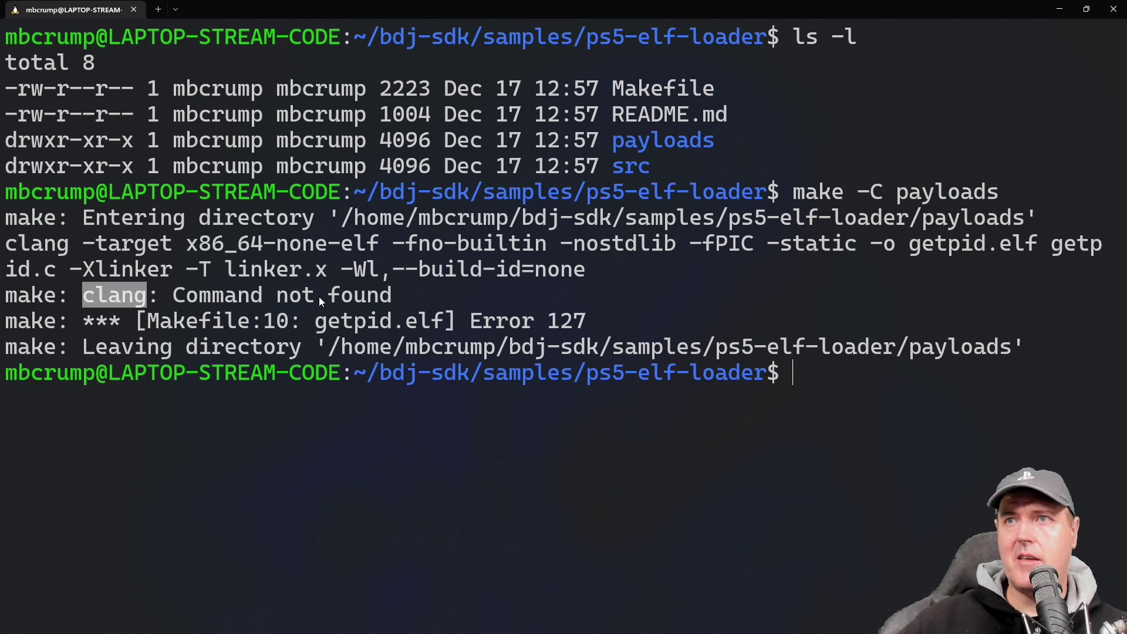
drag(382, 300, 20, 298)
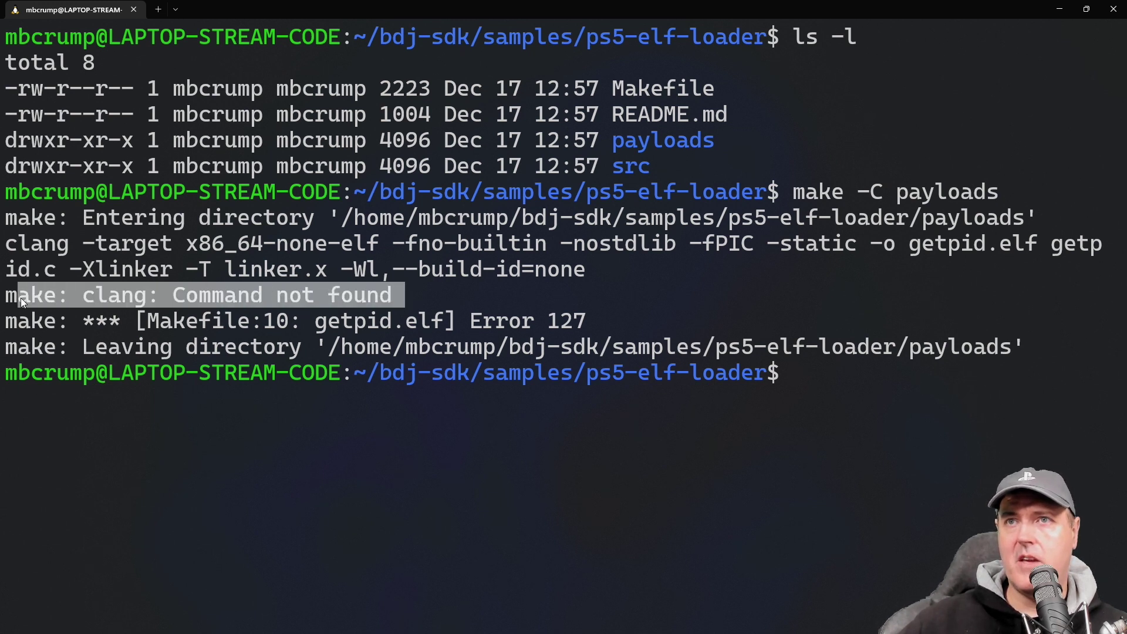
key(ctrl+c)
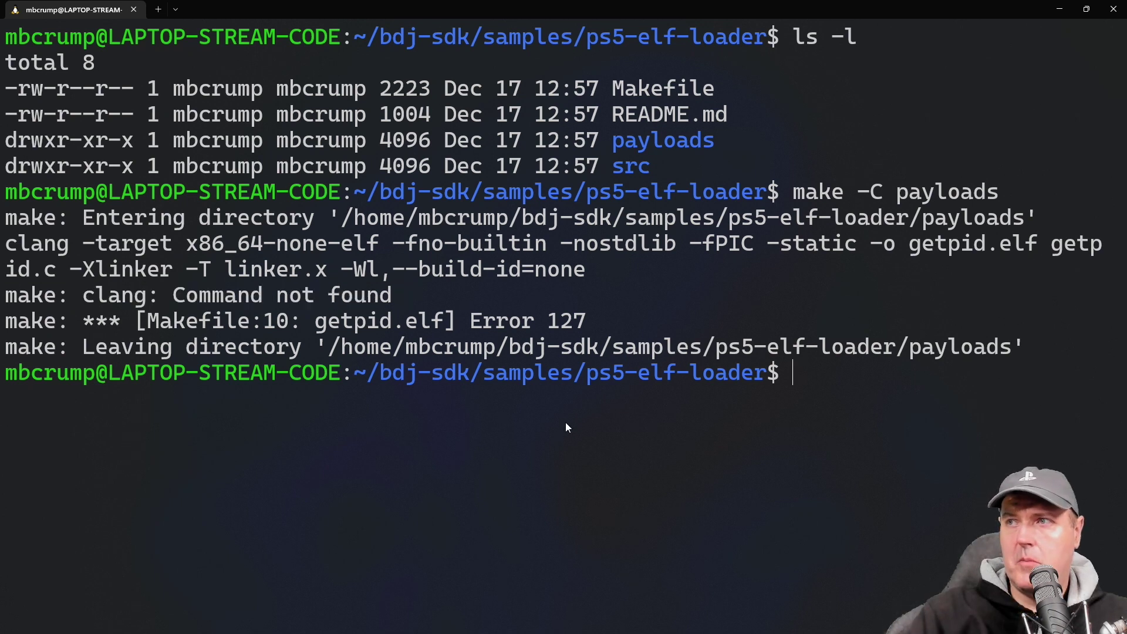
Run sudo apt update, install clang with its dependencies, and clear the terminal.
text(su)
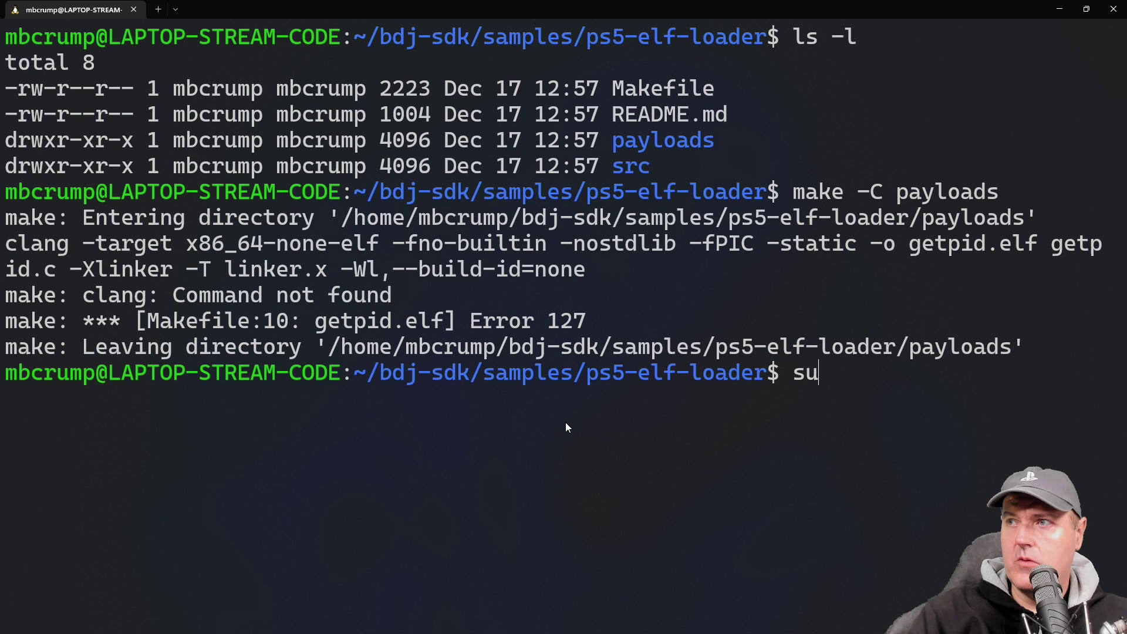
text(do apt update)
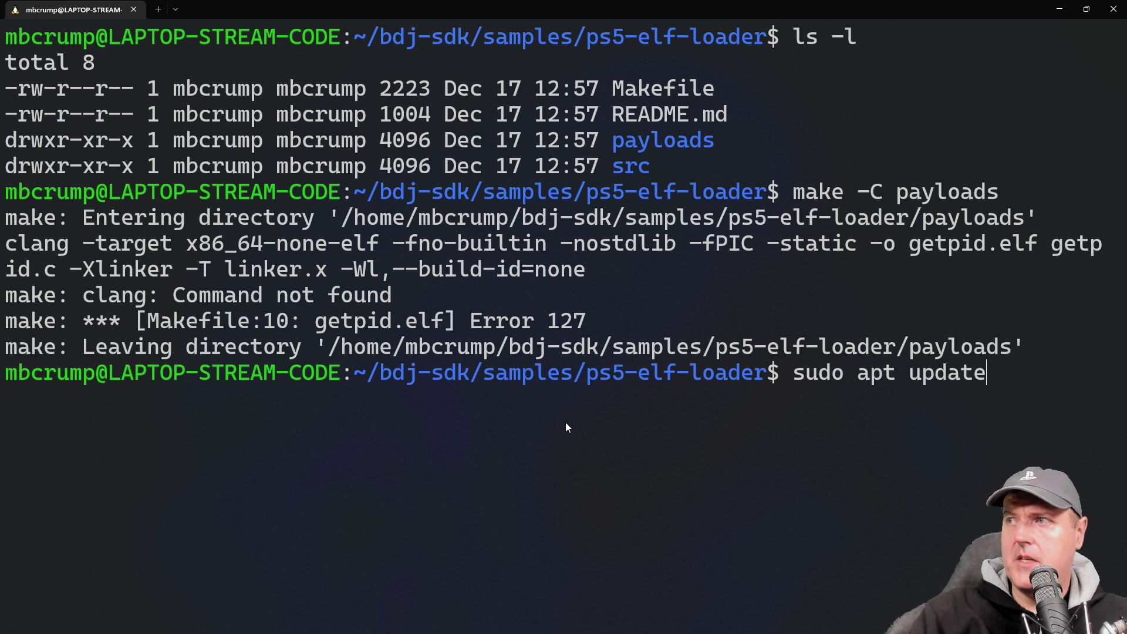
key(Return)
key(Return)
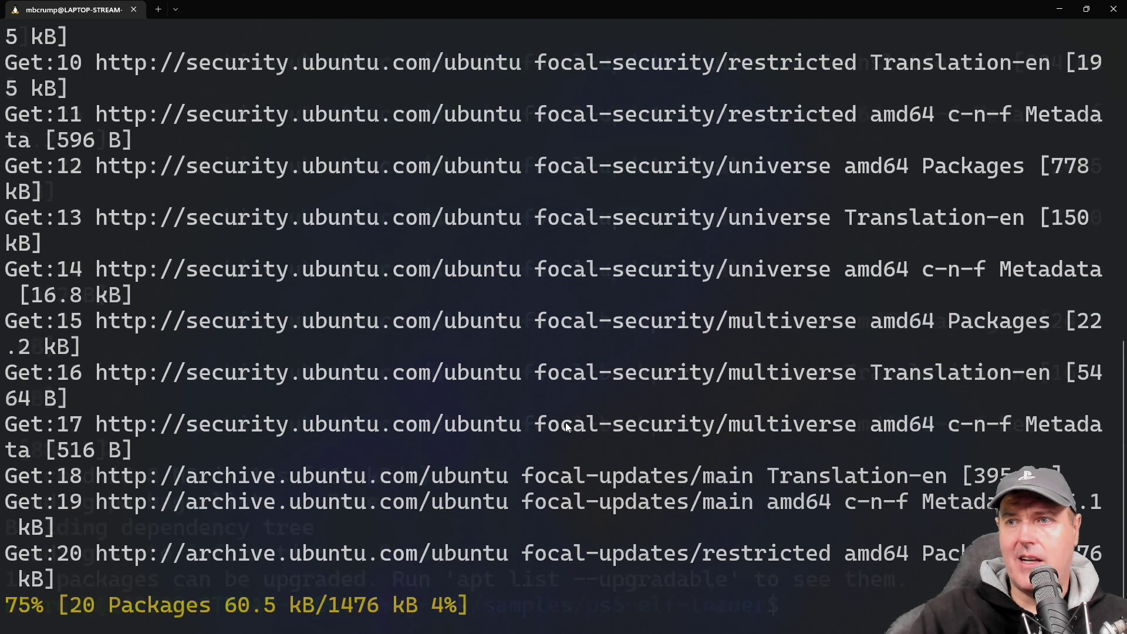
text(sudo apt i)
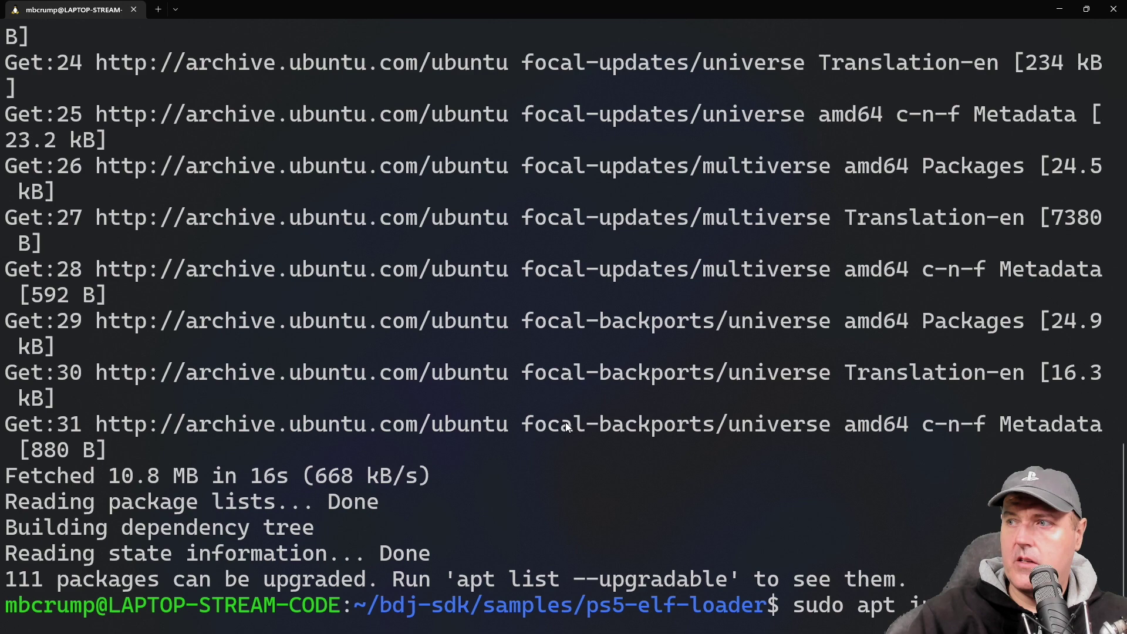
text(nstall clang)
key(Return)
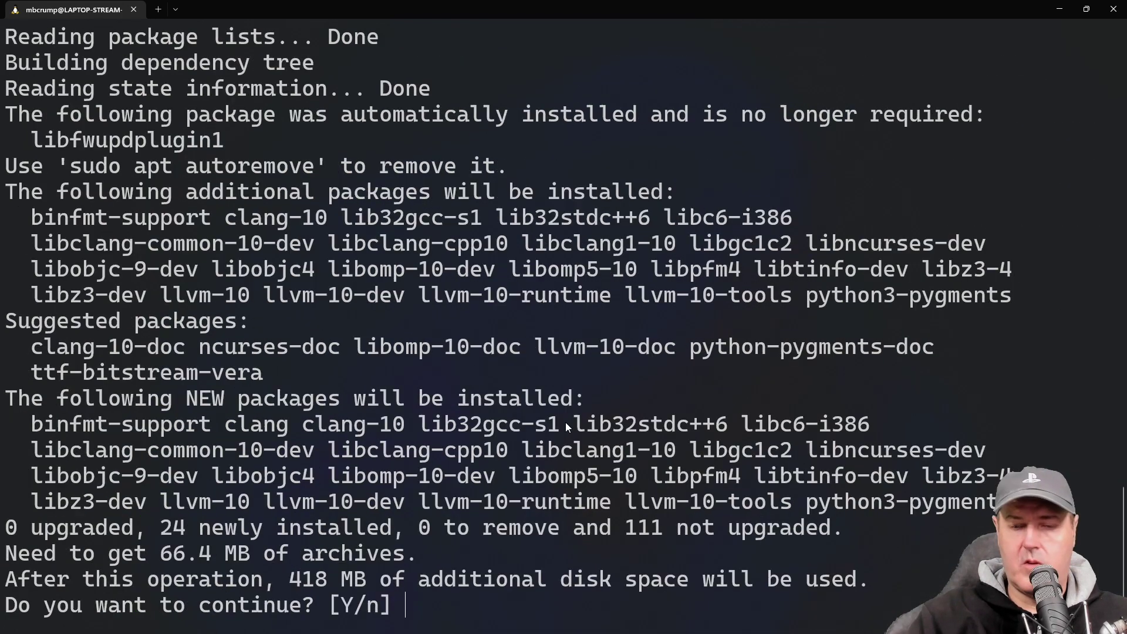
text(Y)
key(Return)
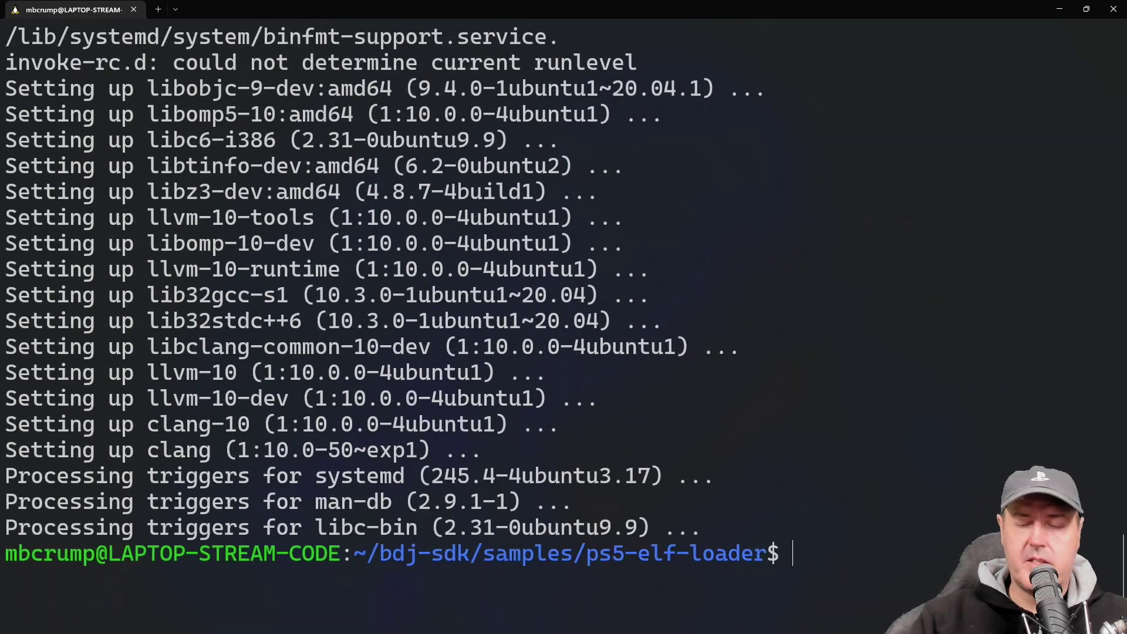
text(clear)
key(Return)
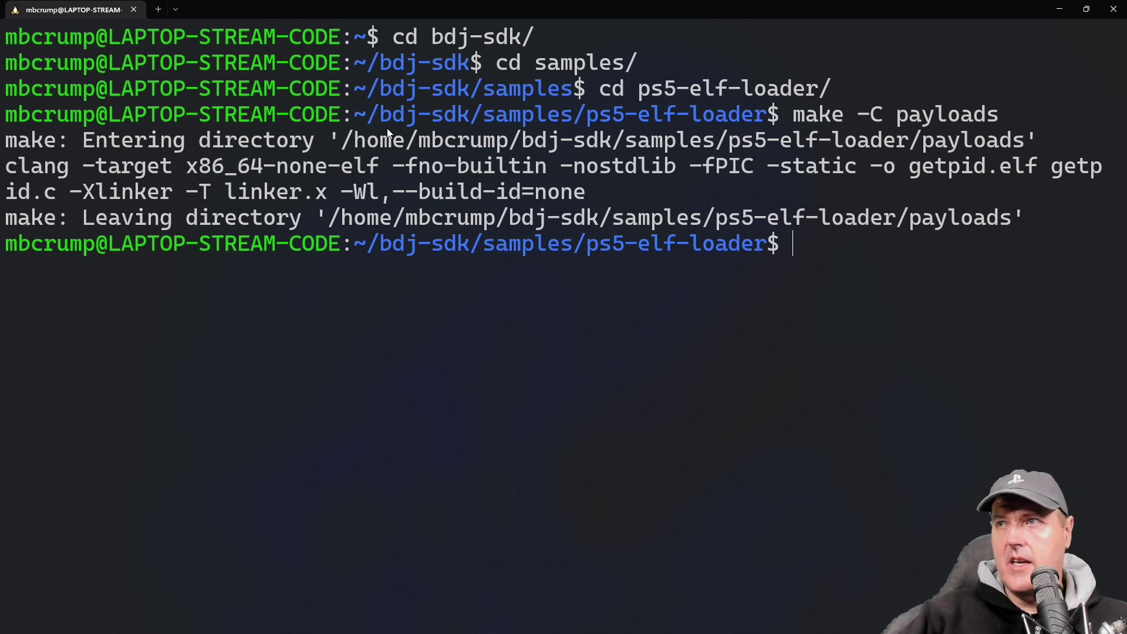
Enter the payloads folder, list it to confirm the 9352-byte getpid.elf, and open it with explorer.exe.
text(cd py)
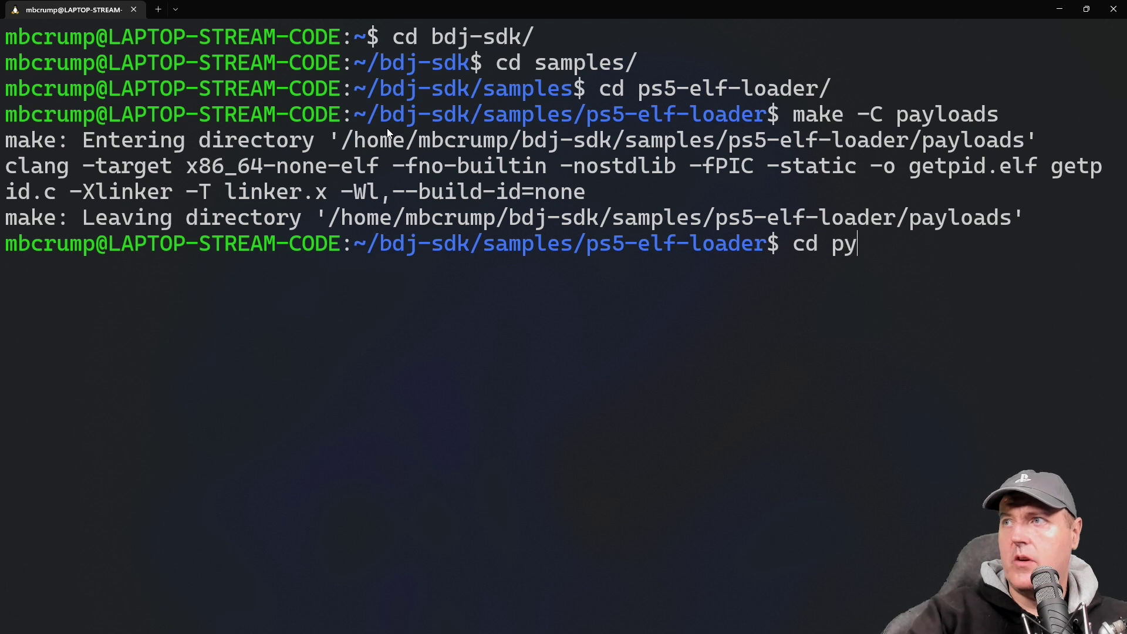
key(BackSpace)
text(ayloads)
key(Return)
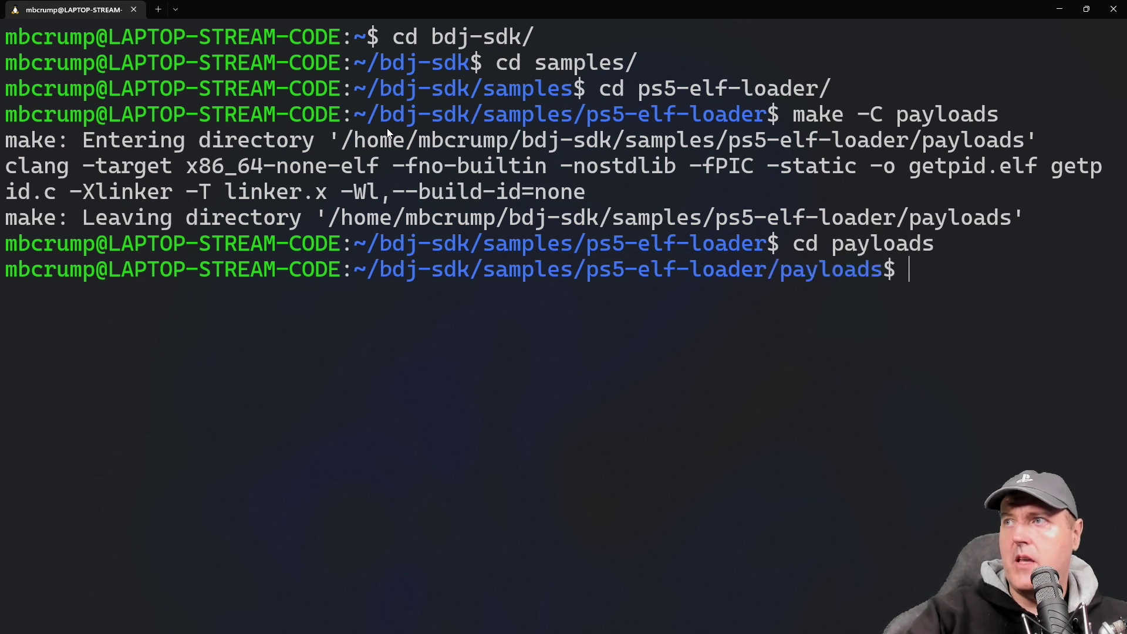
text(ls -l)
key(Return)
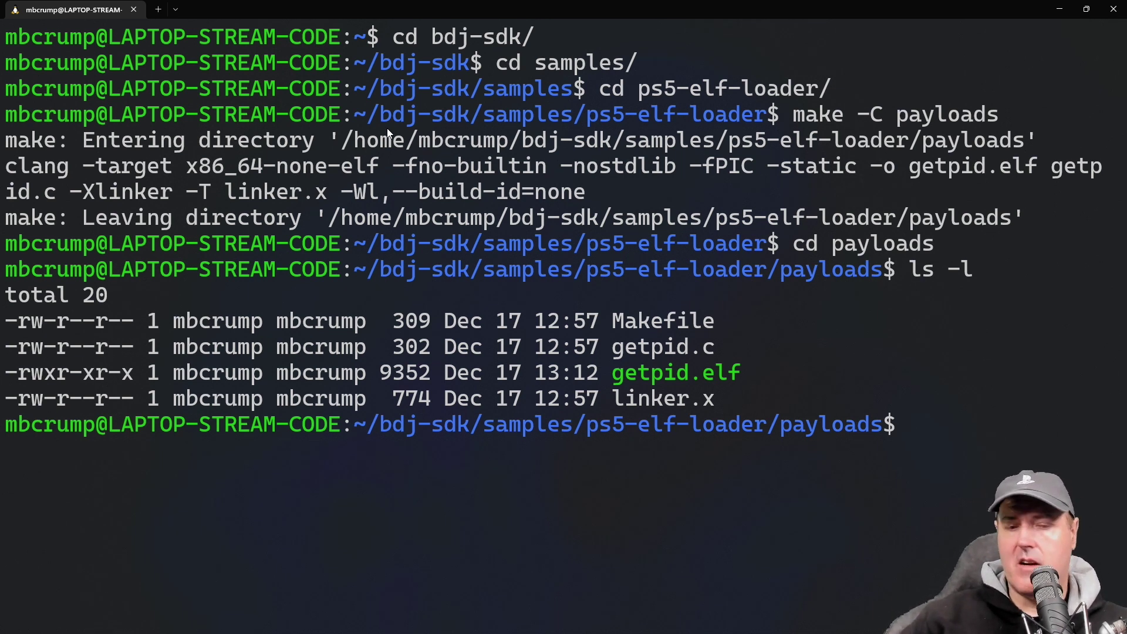
text(explor)
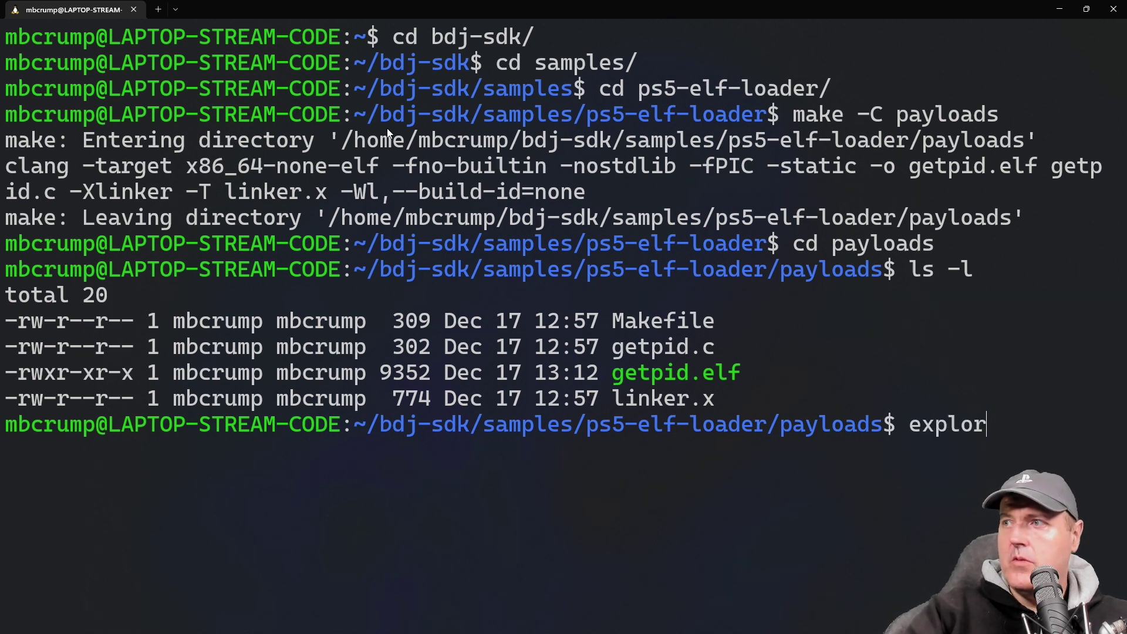
text(er.exe .)
key(Return)
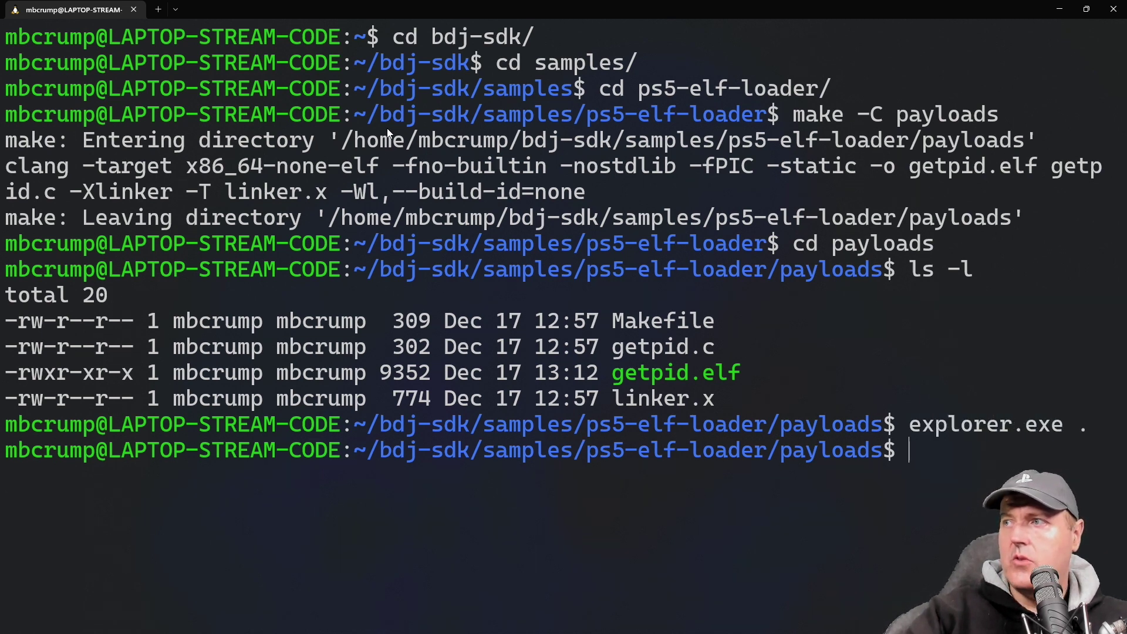
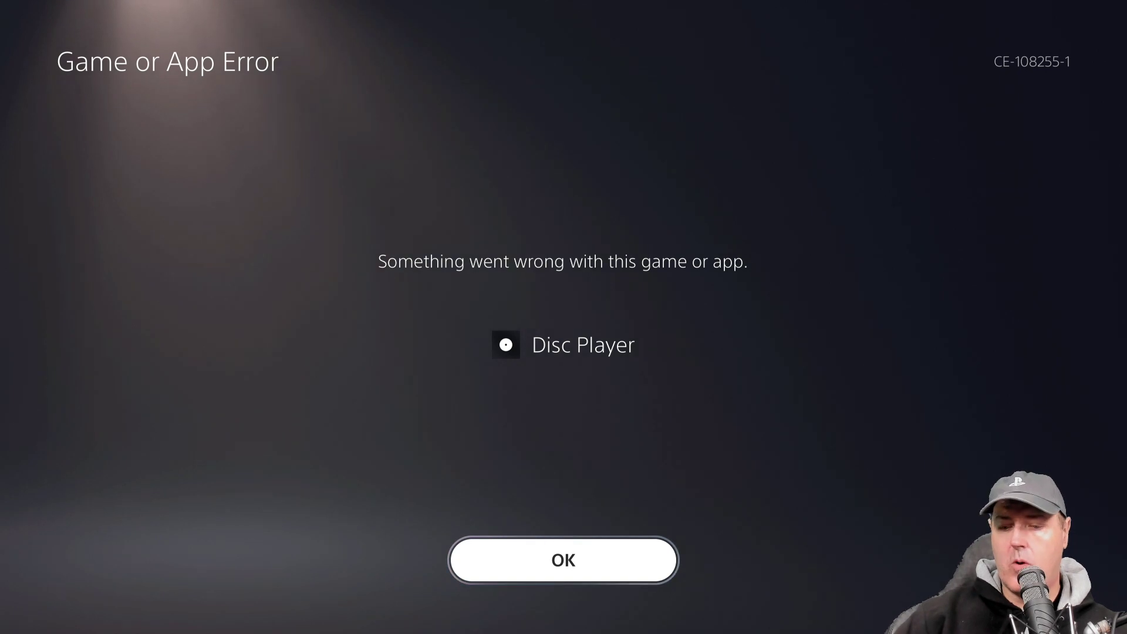
Close the Game or App Error message and focus the Disc Player tile on Media home.
key(Return)
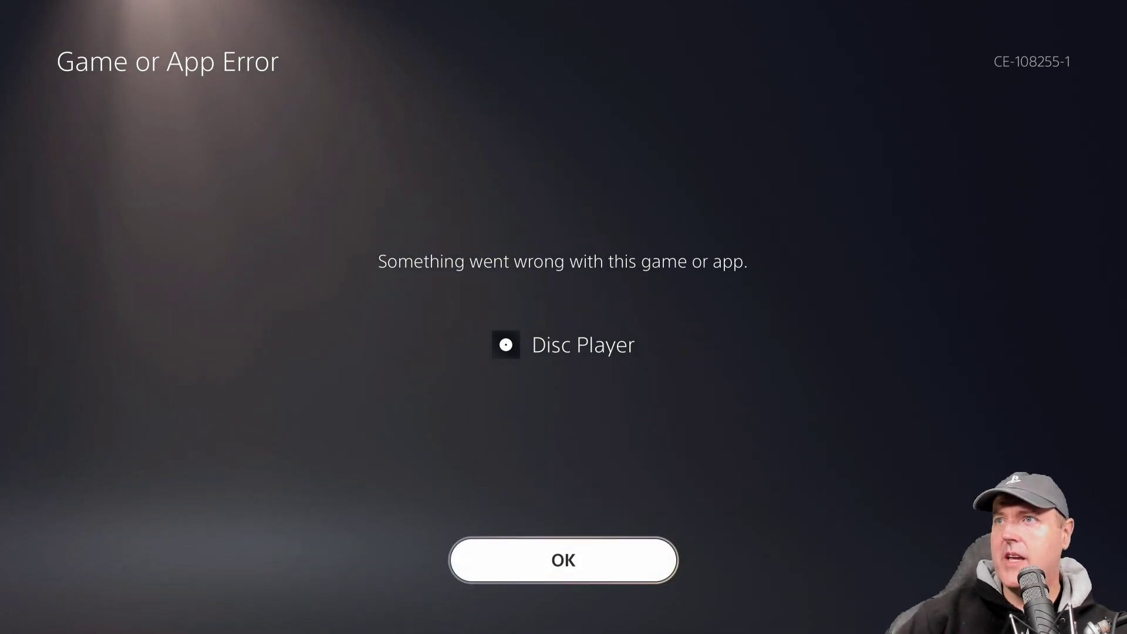
key(Left)
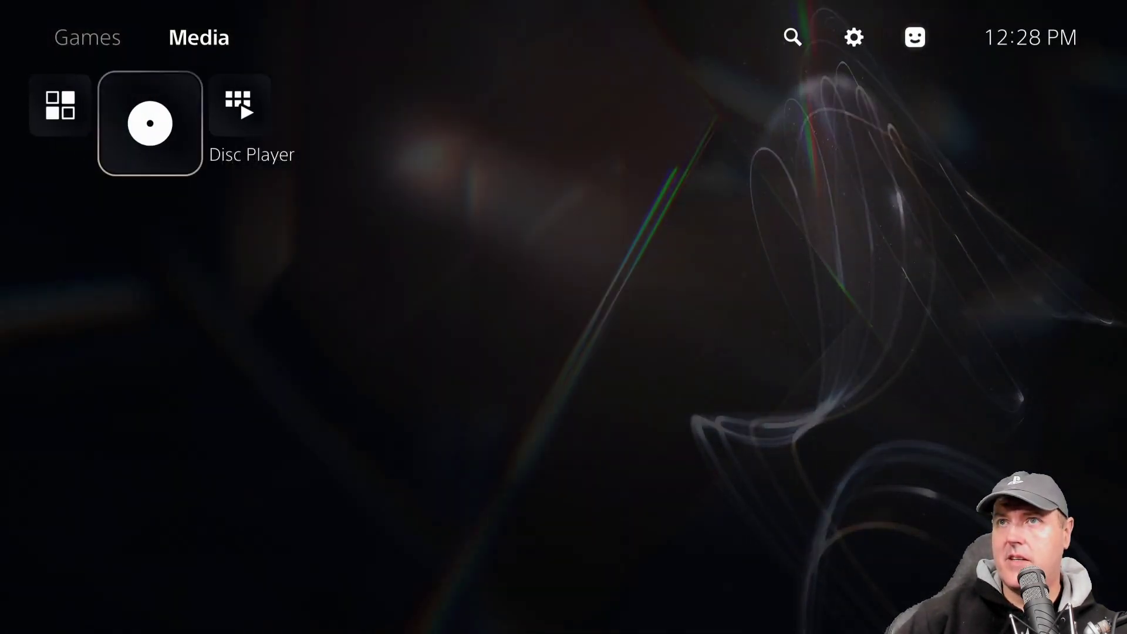
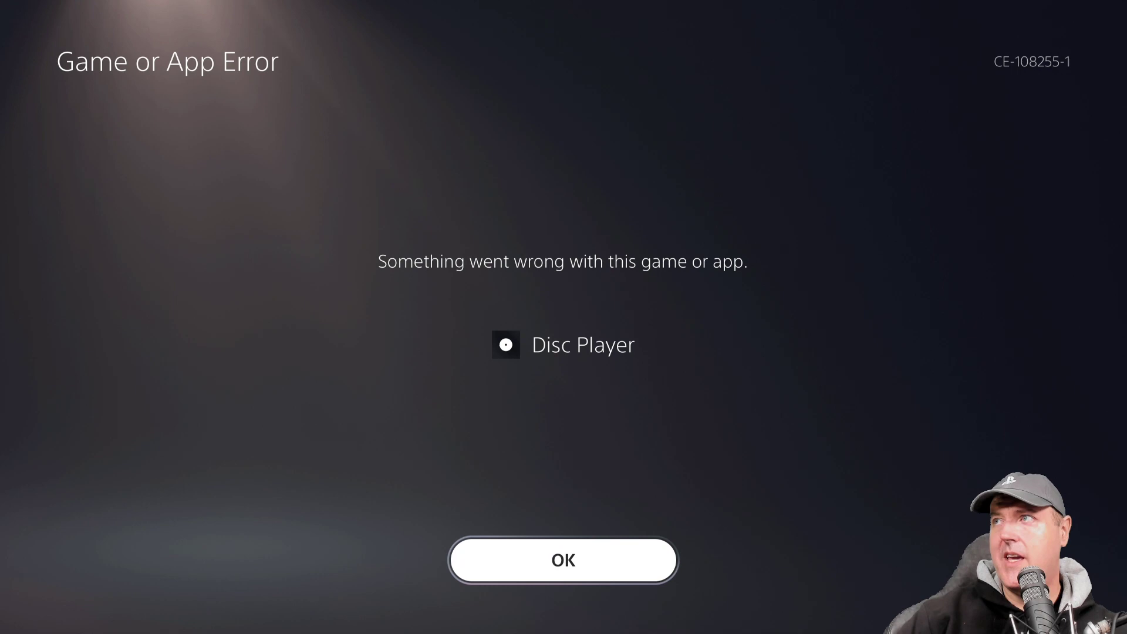
Dismiss the Disc Player 'Game or App Error' with OK to return to the Media home.
key(Return)
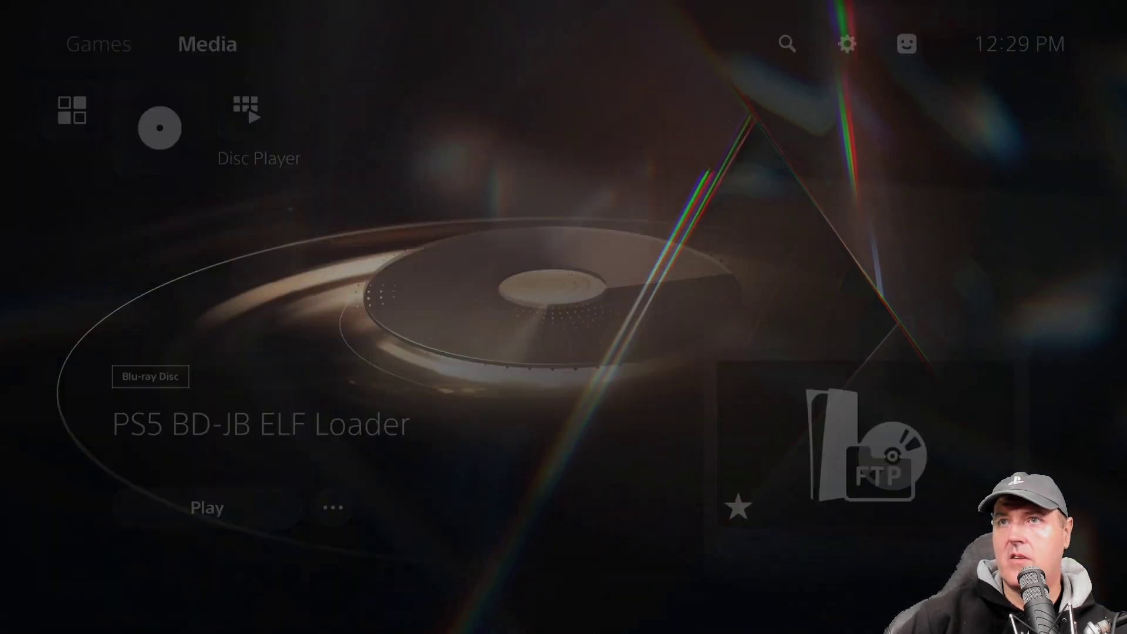
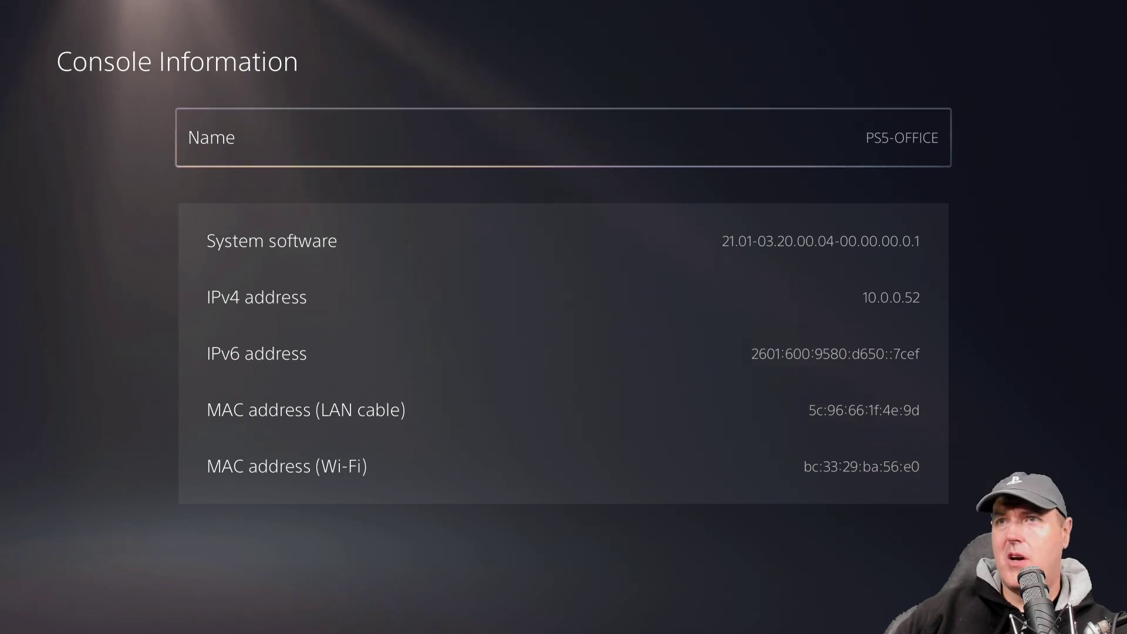
Back out of Console Information to the System > System Software options list.
key(Escape)
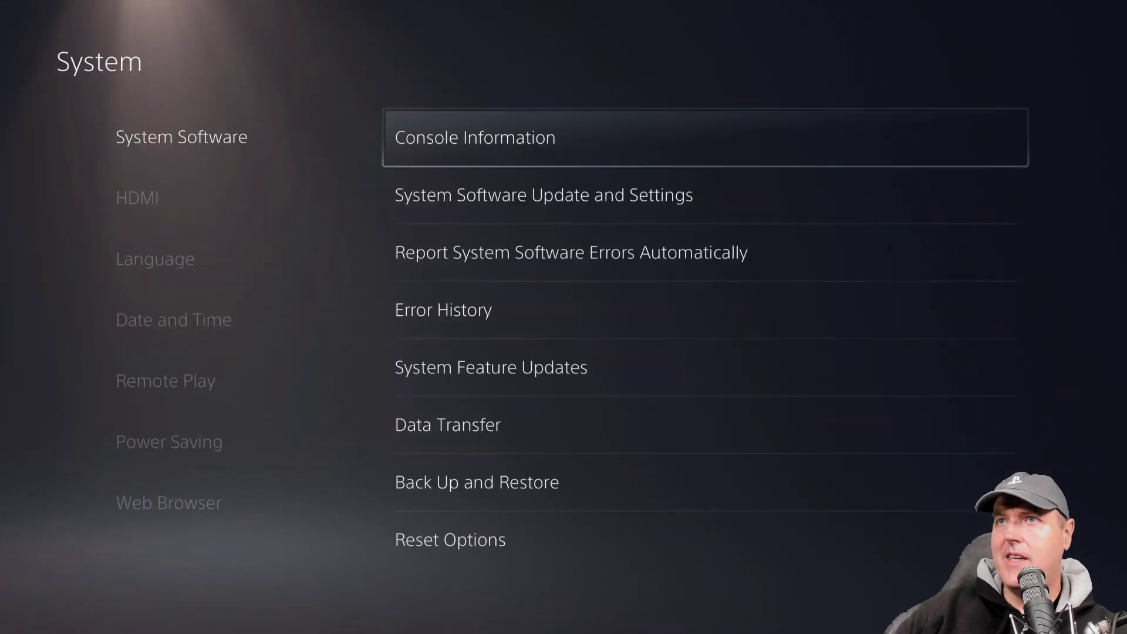